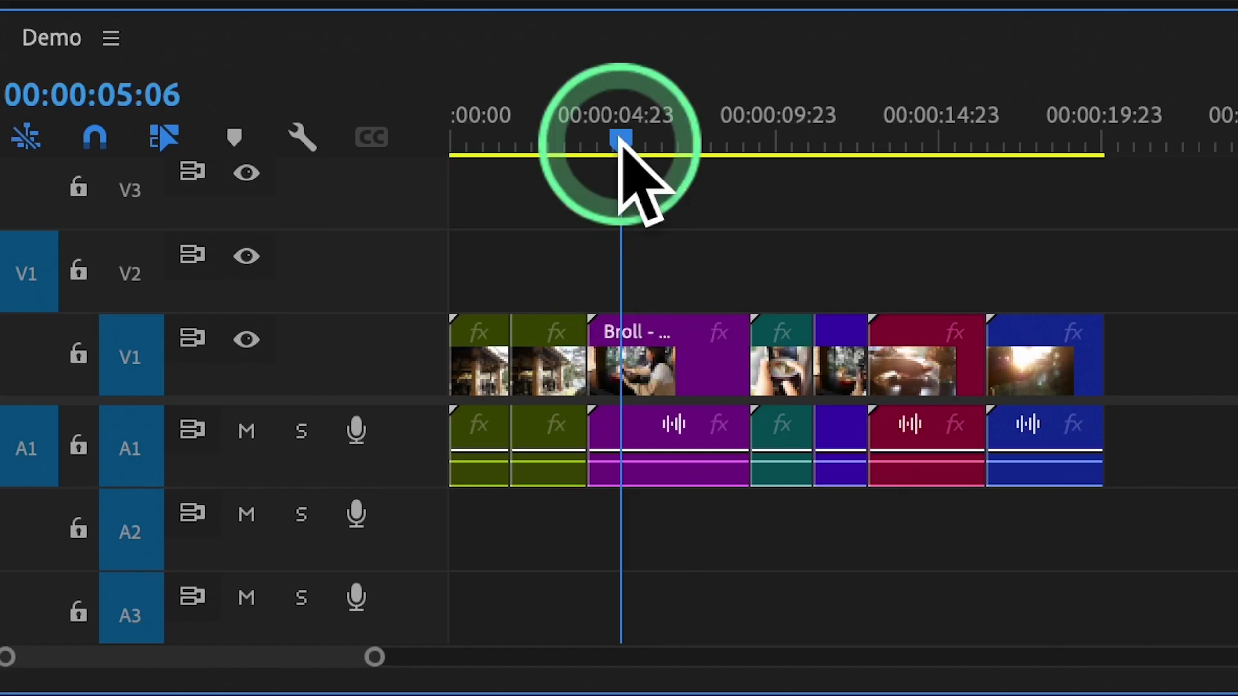
# Ripple-trim the Broll clip's start and the blue clip's end to the playhead with Q and W.
pyautogui.click(640, 298)
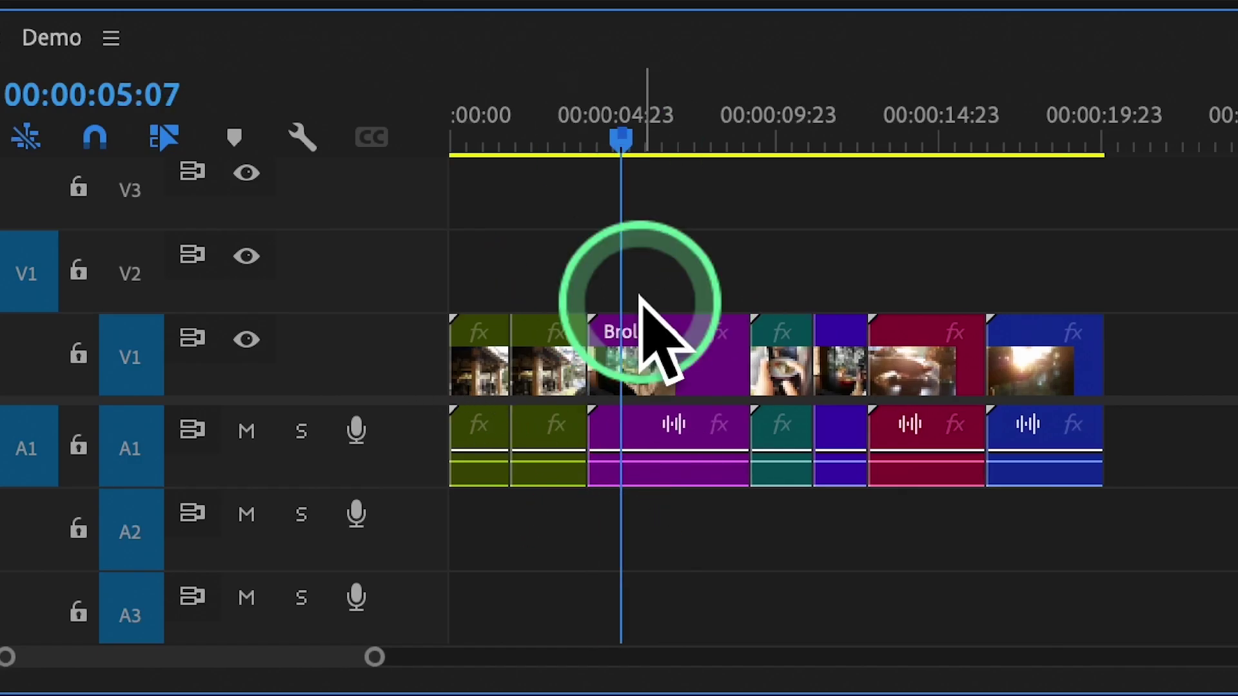
pyautogui.click(623, 142)
pyautogui.press('q')
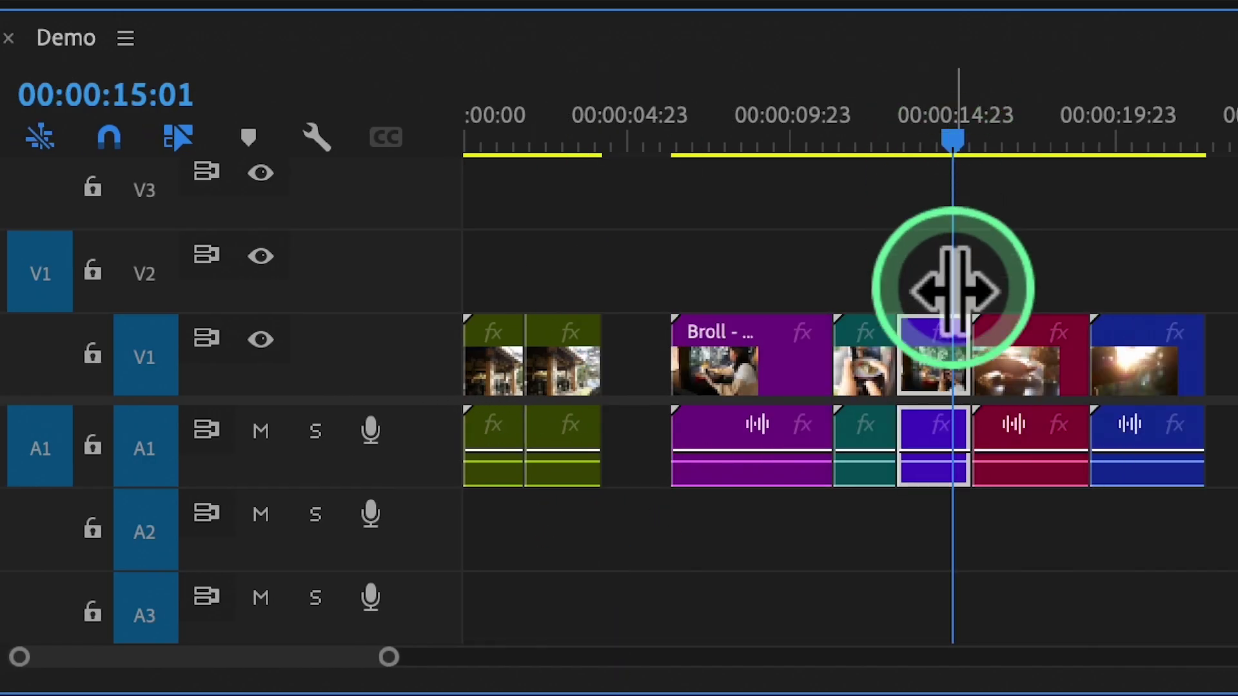
pyautogui.click(954, 358)
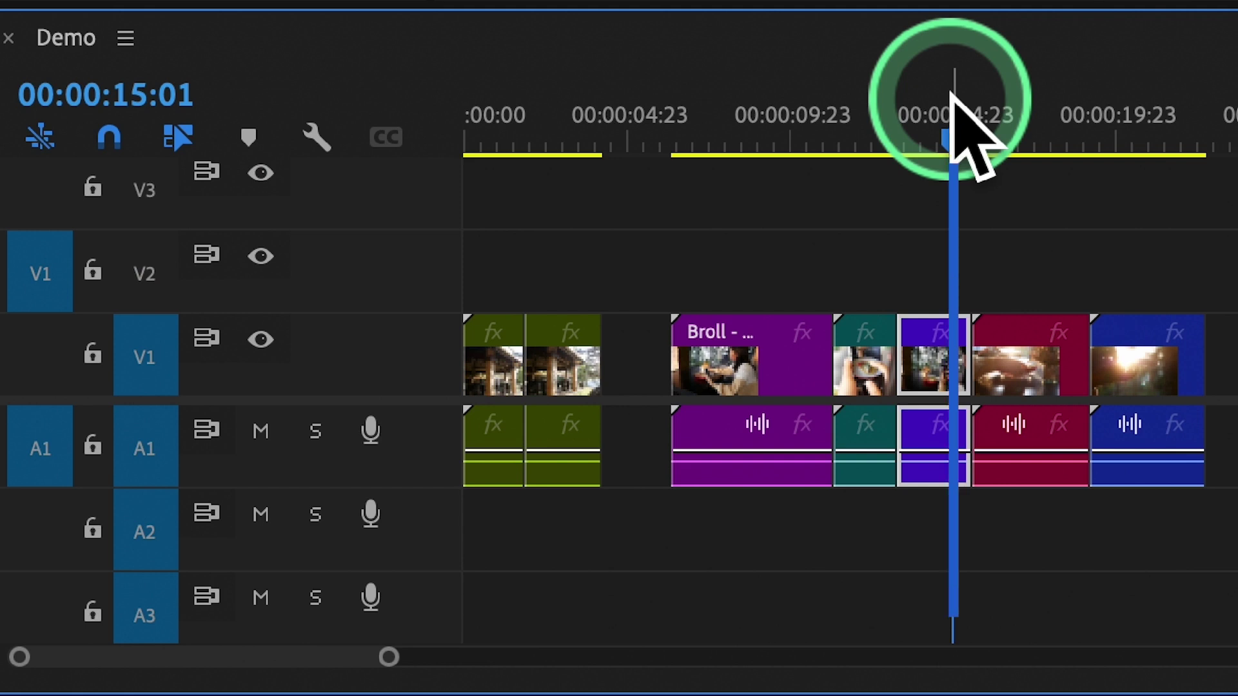
pyautogui.press('w')
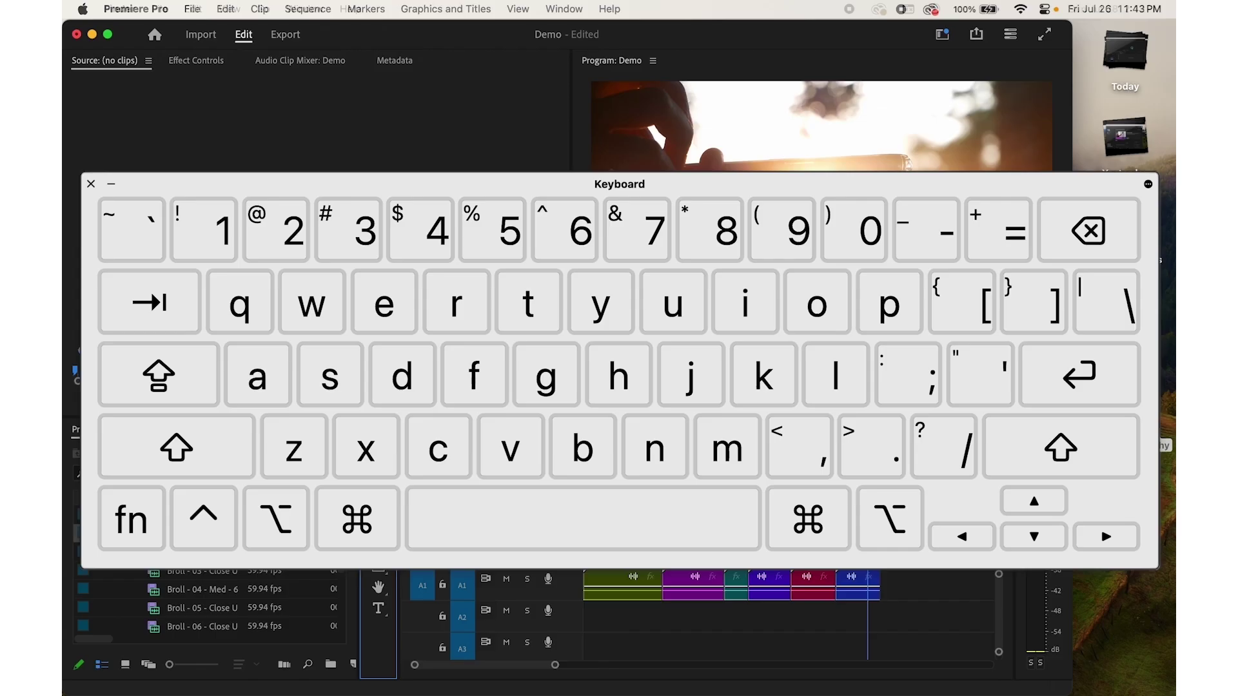
# Cut the Broll clip with the Razor (C) and drag the cut piece later in the sequence.
pyautogui.press('c')
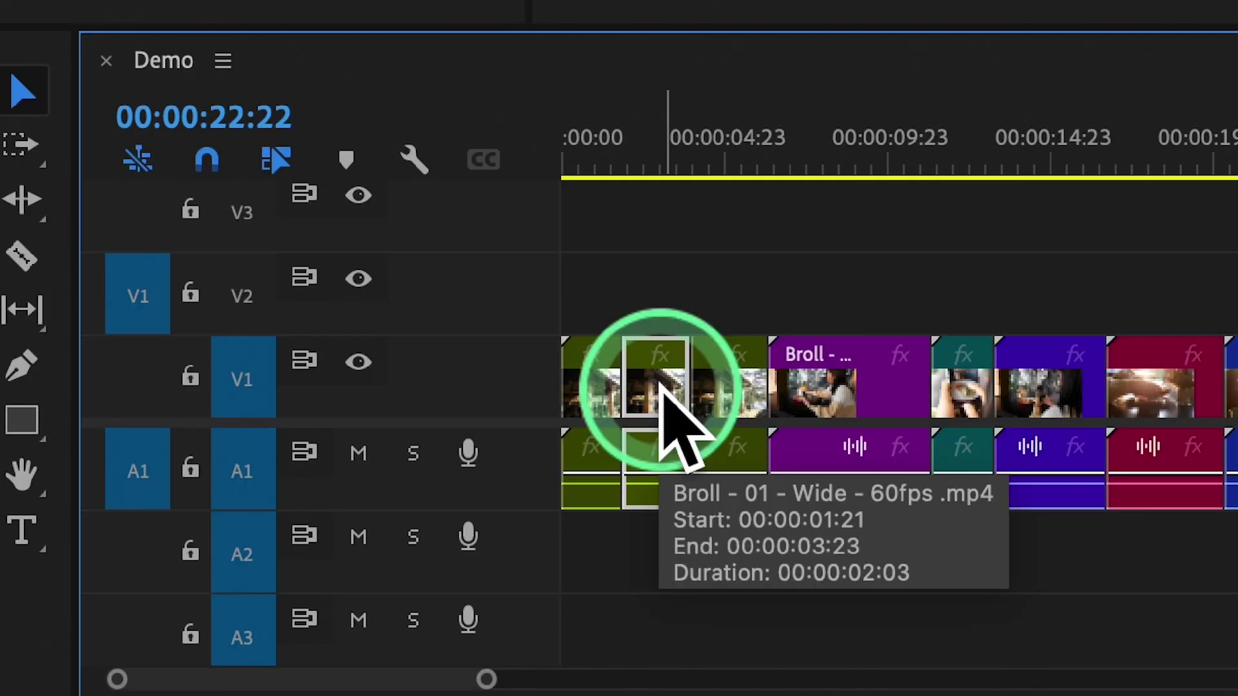
pyautogui.moveTo(659, 380); pyautogui.dragTo(885, 290)
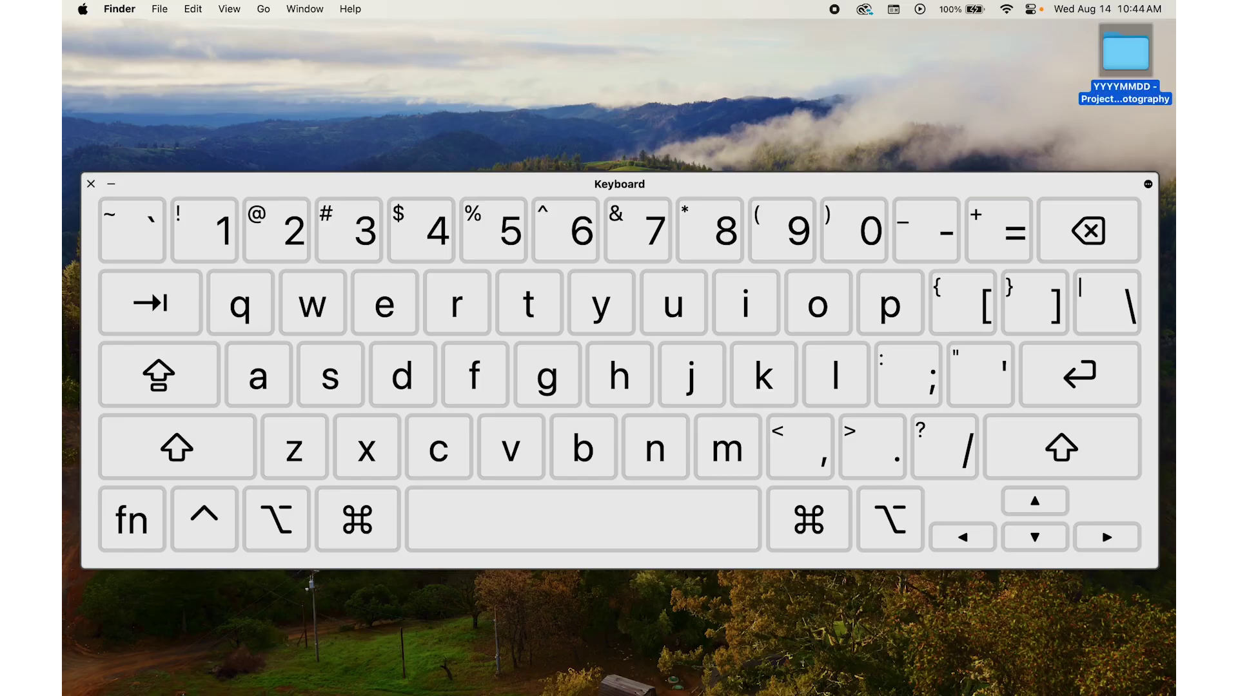
# Zoom the timeline out and back in around the playhead, then stop playback at 00:00:03:14.
pyautogui.press('-')
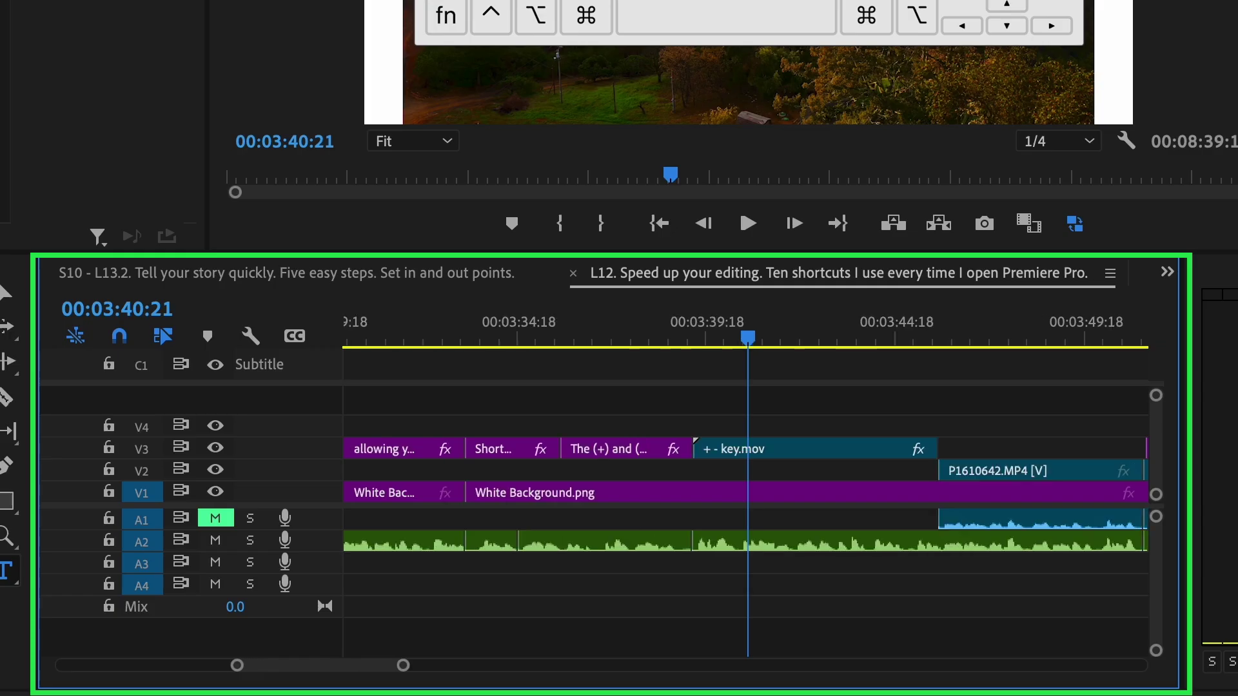
pyautogui.press('-')
pyautogui.press('-')
pyautogui.press('-')
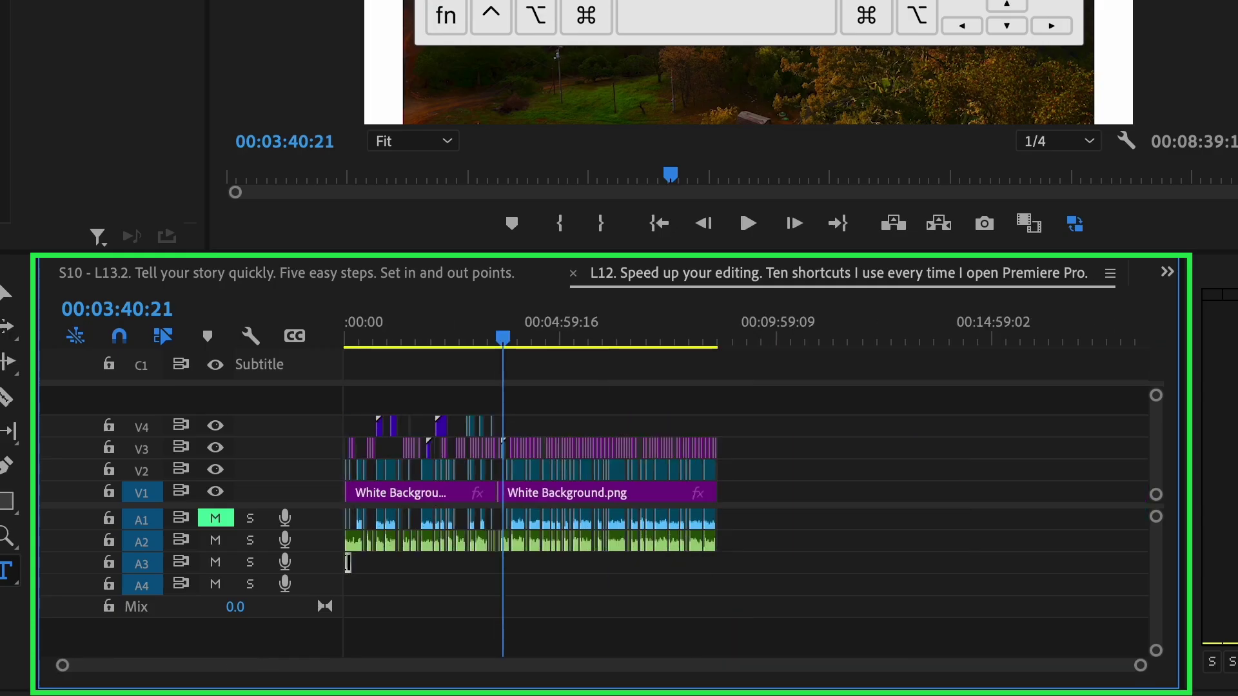
pyautogui.press('=')
pyautogui.press('=')
pyautogui.press('=')
pyautogui.press('=')
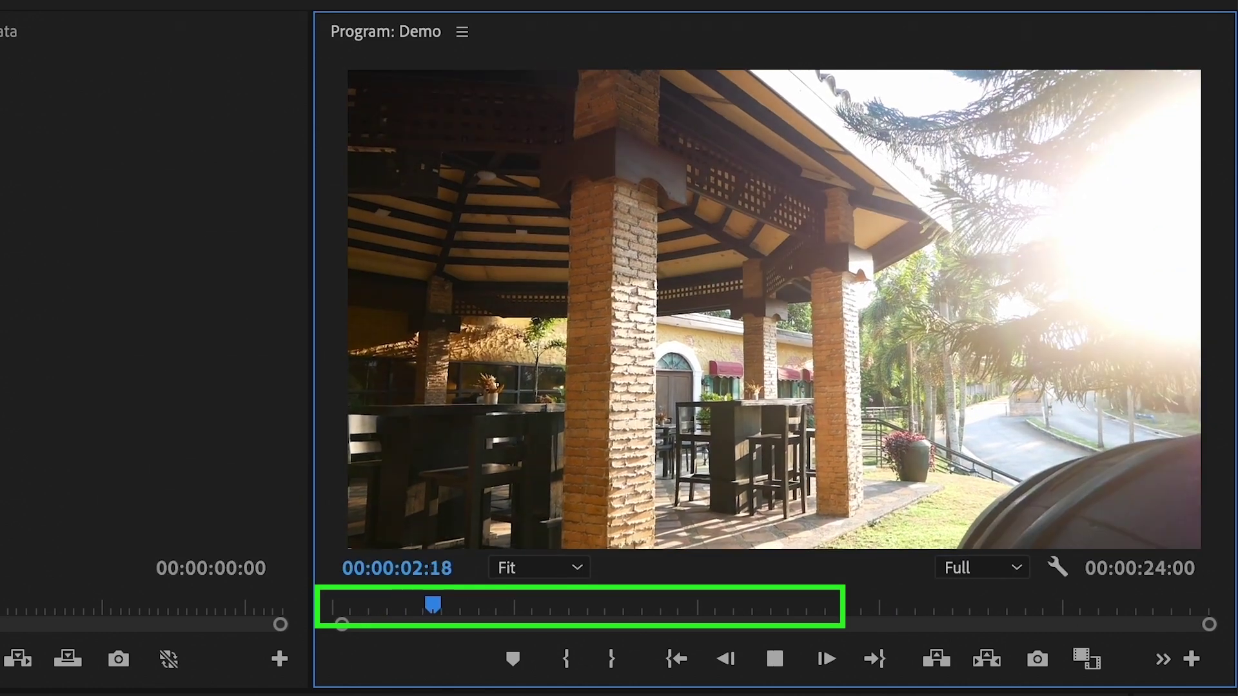
pyautogui.press('space')
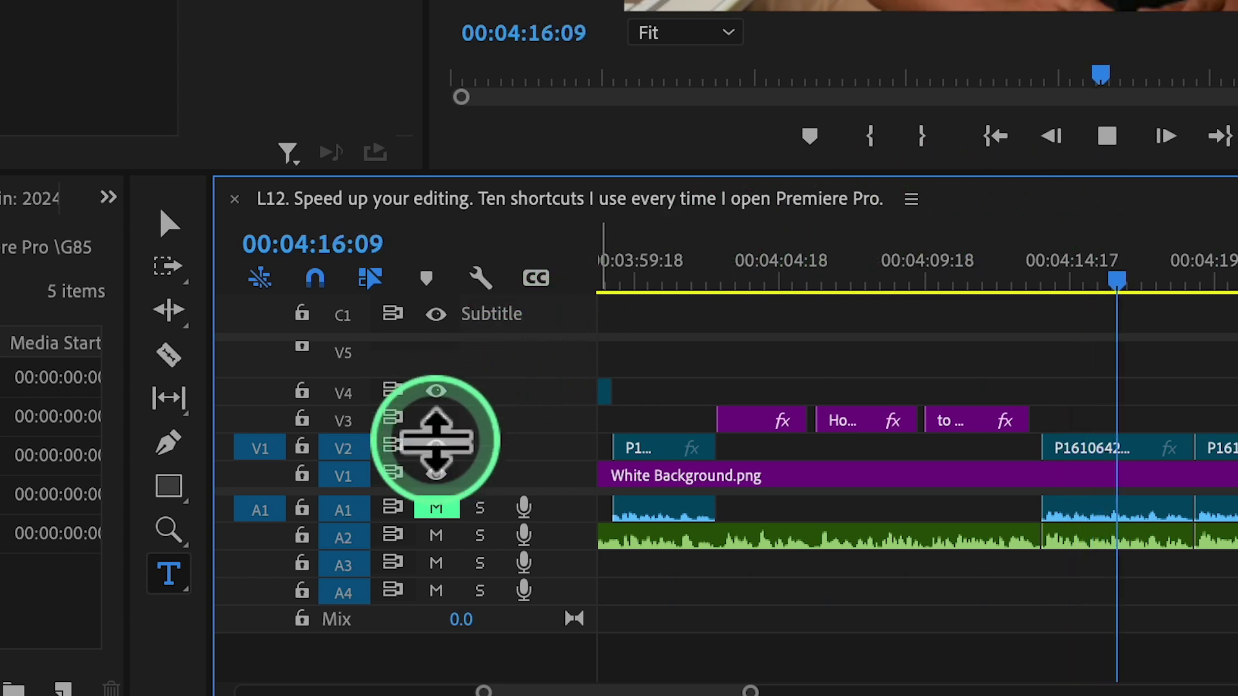
# Show only video track V2, mute every audio track except A1, and toggle A2's mute.
pyautogui.keyDown('shift'); pyautogui.click(437, 447); pyautogui.keyUp('shift')
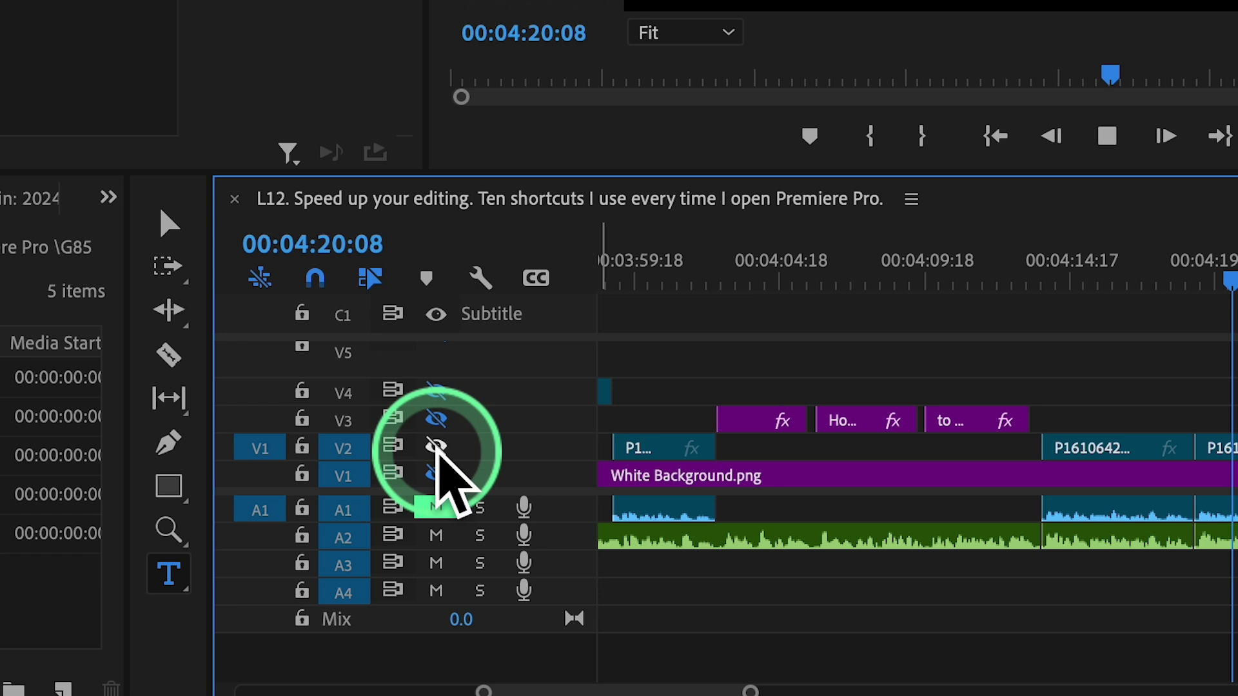
pyautogui.click(437, 447)
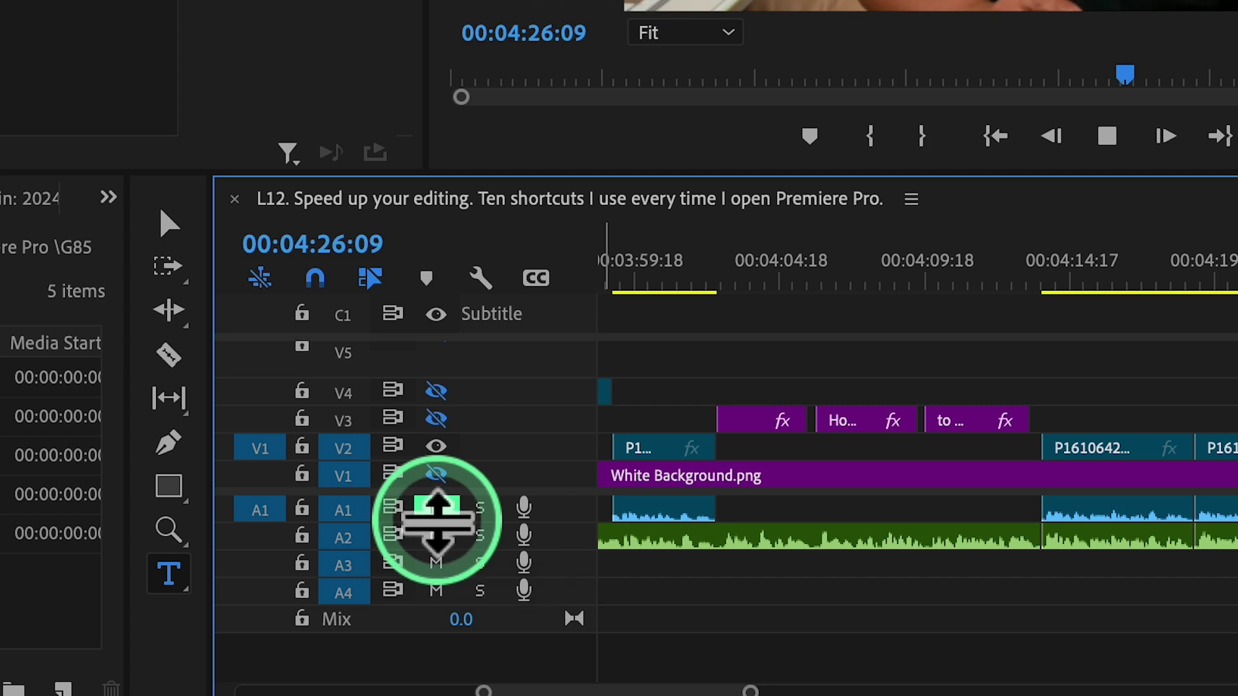
pyautogui.keyDown('shift'); pyautogui.click(445, 535); pyautogui.keyUp('shift')
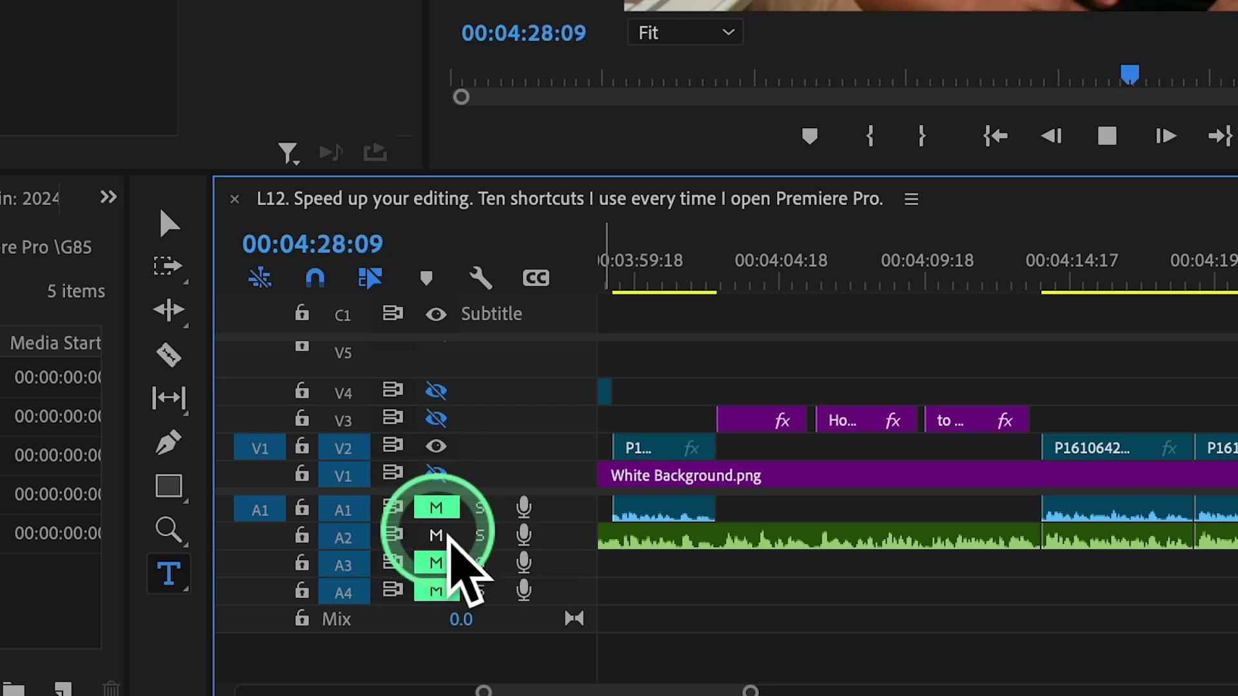
pyautogui.click(436, 535)
pyautogui.click(437, 536)
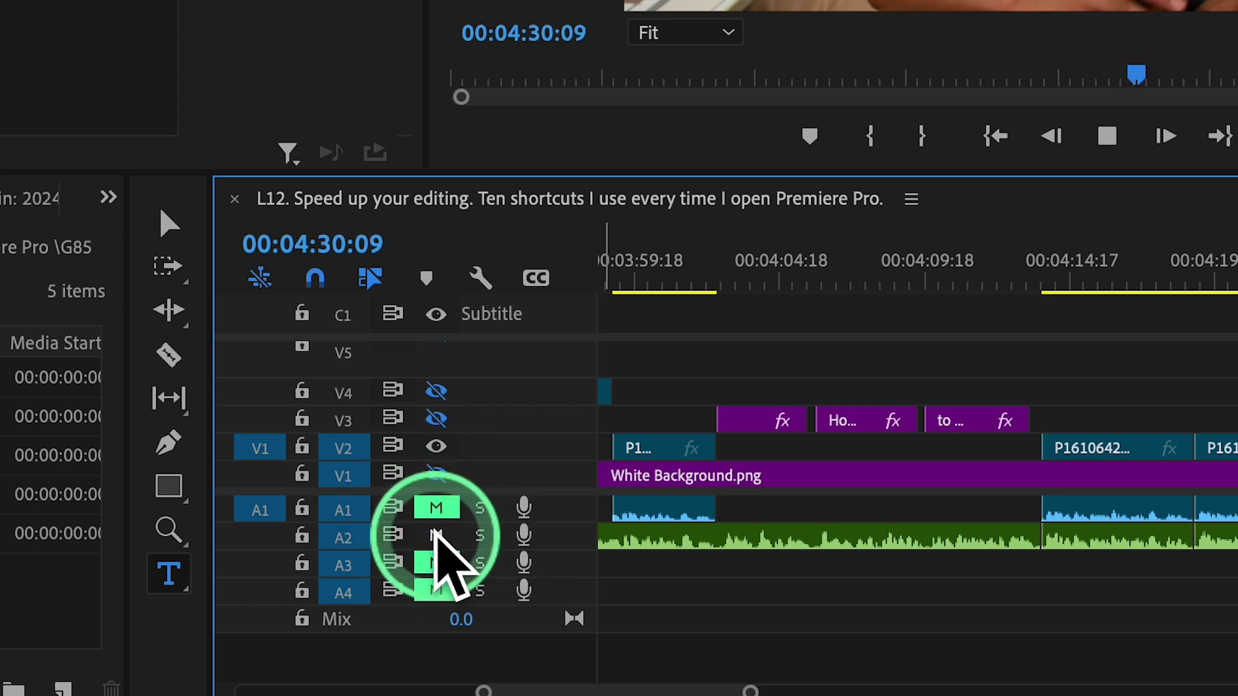
pyautogui.click(436, 536)
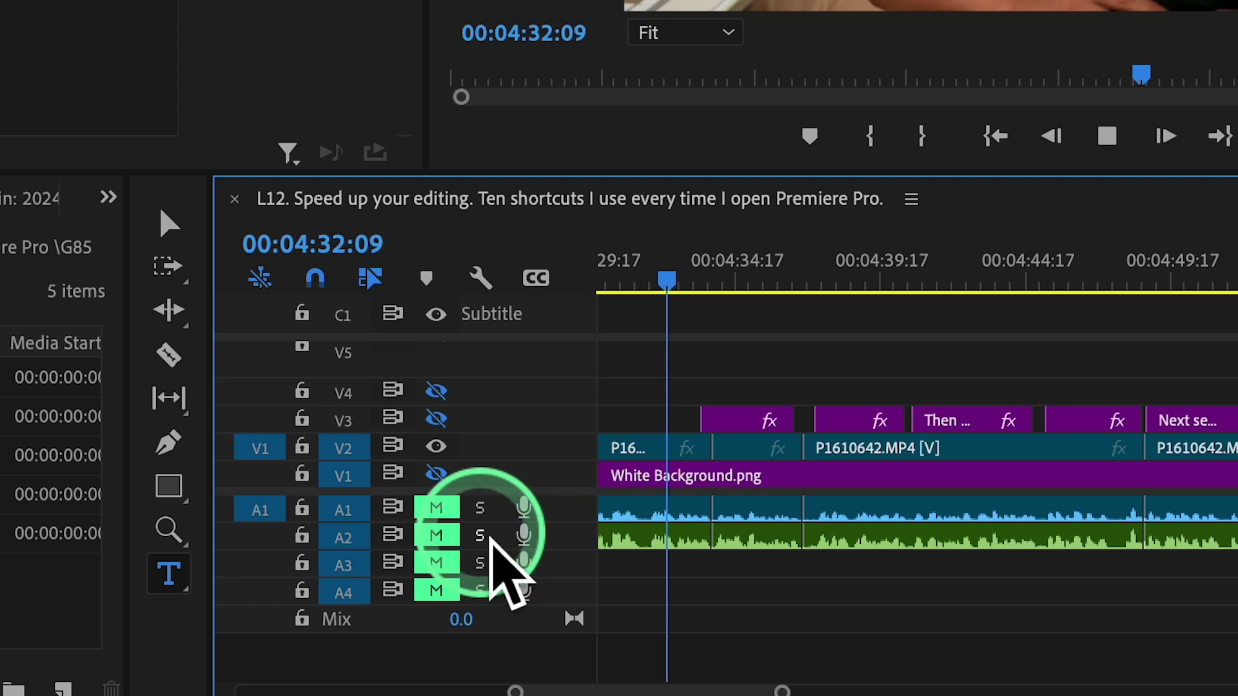
# Unmute audio tracks A1 to A4, then mute A2 to A4 so only A1 is audible.
pyautogui.click(437, 508)
pyautogui.click(436, 536)
pyautogui.click(437, 562)
pyautogui.click(437, 583)
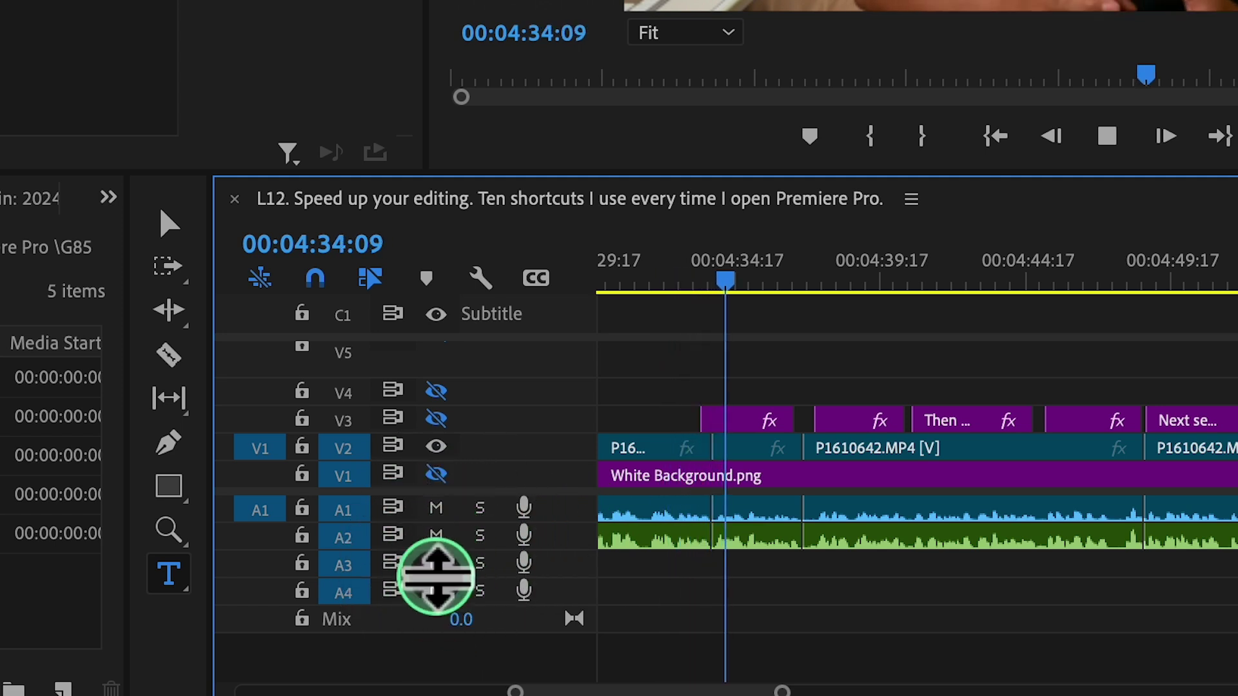
pyautogui.click(437, 536)
pyautogui.click(437, 508)
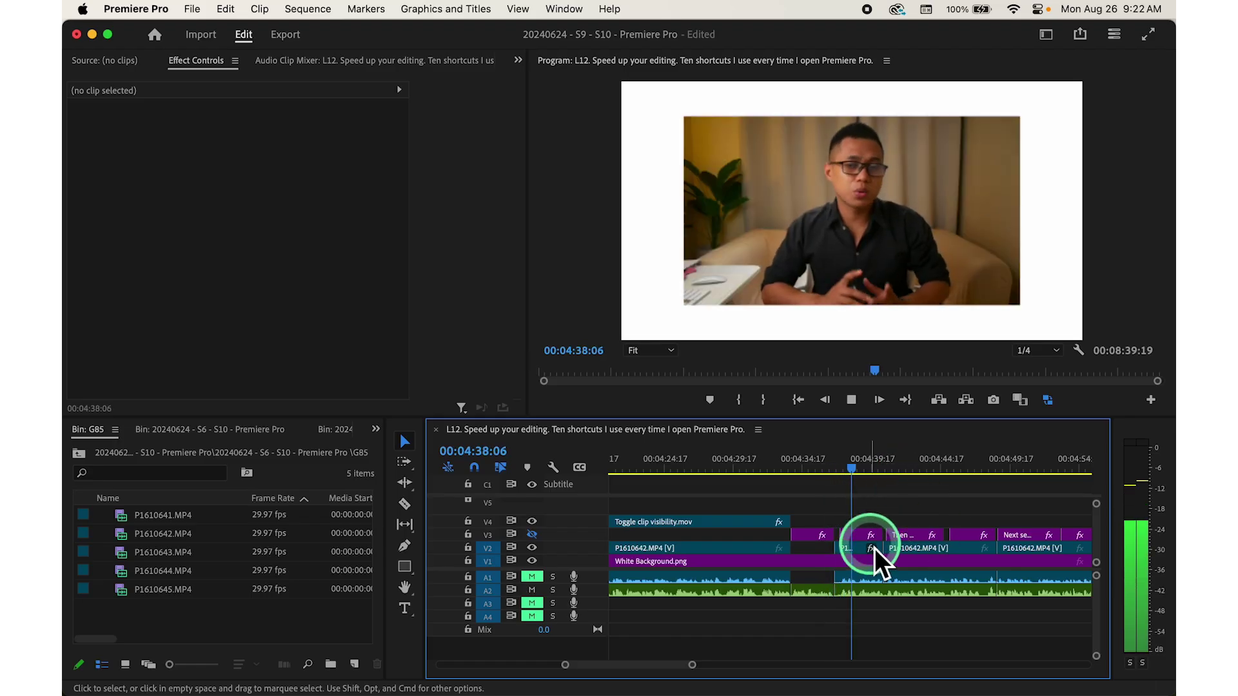
# Copy the small P1610642 clip's Motion effect and paste it onto the next P1610642 clip, then play.
pyautogui.click(850, 548)
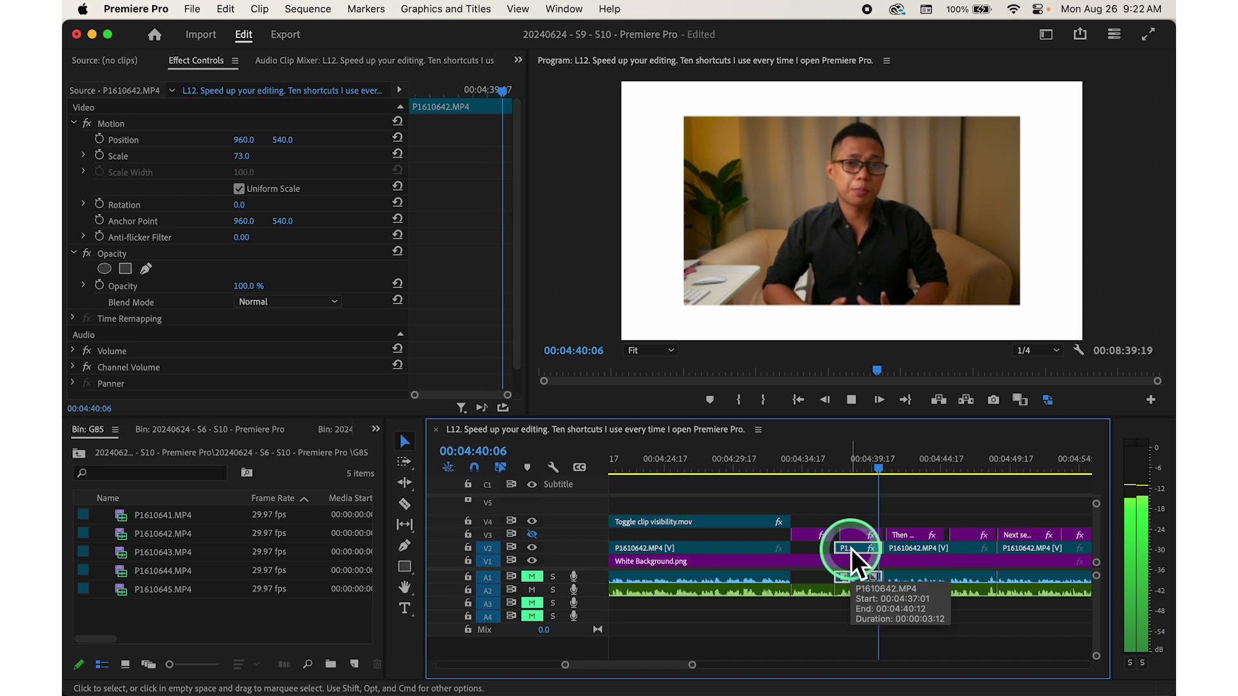
pyautogui.click(676, 322)
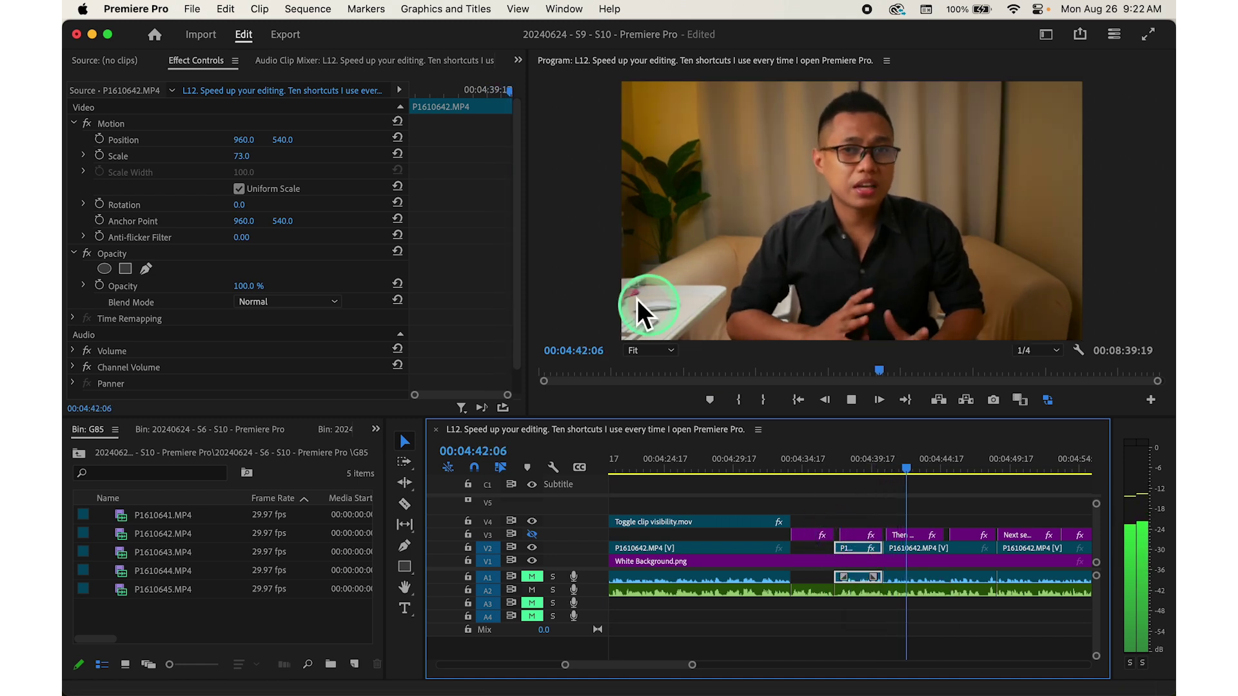
pyautogui.click(115, 129)
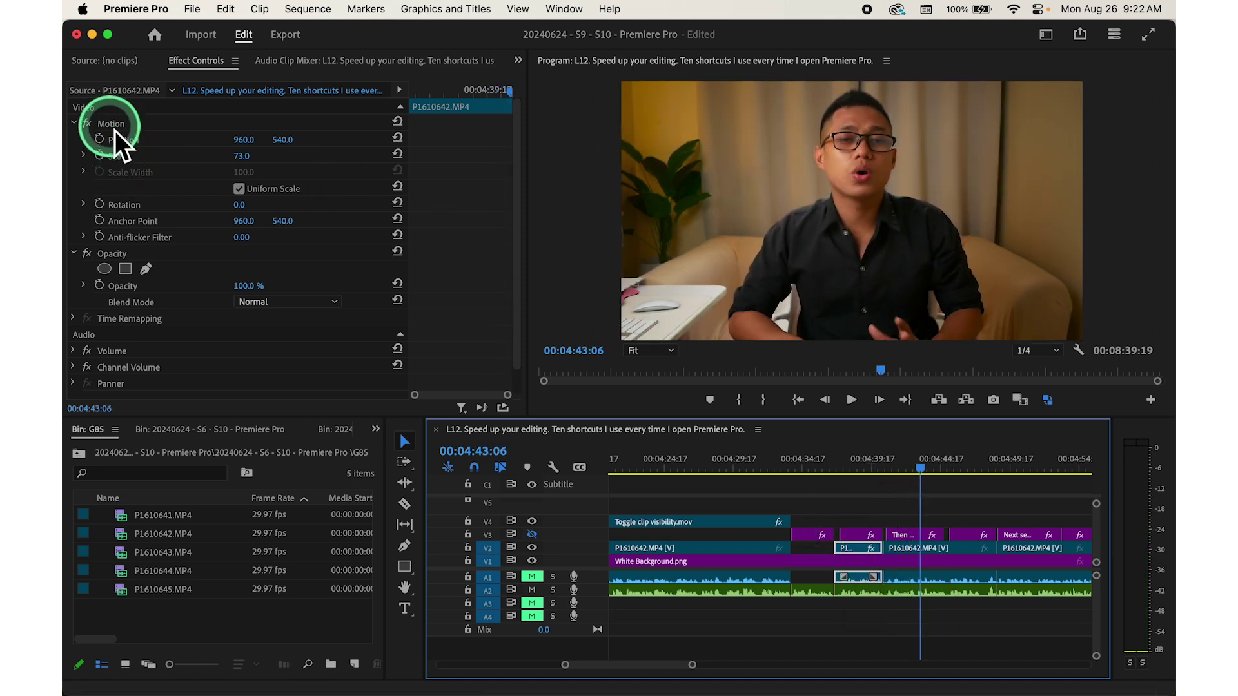
pyautogui.press('super+c')
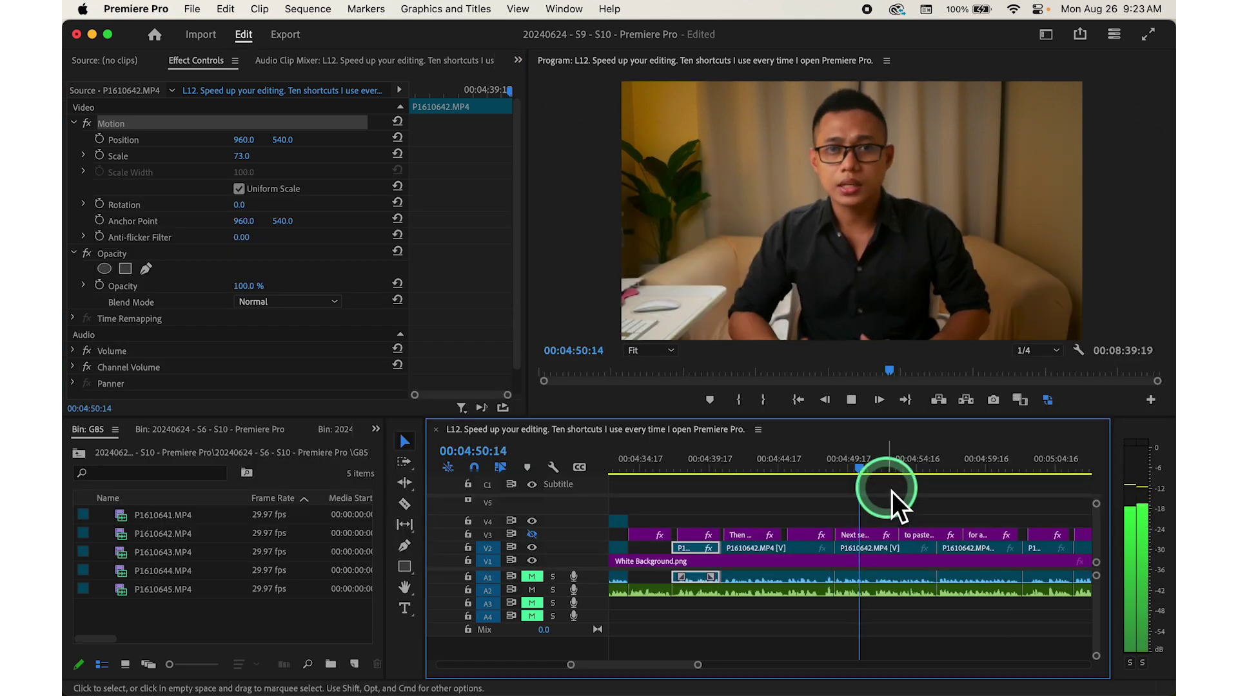
pyautogui.click(893, 544)
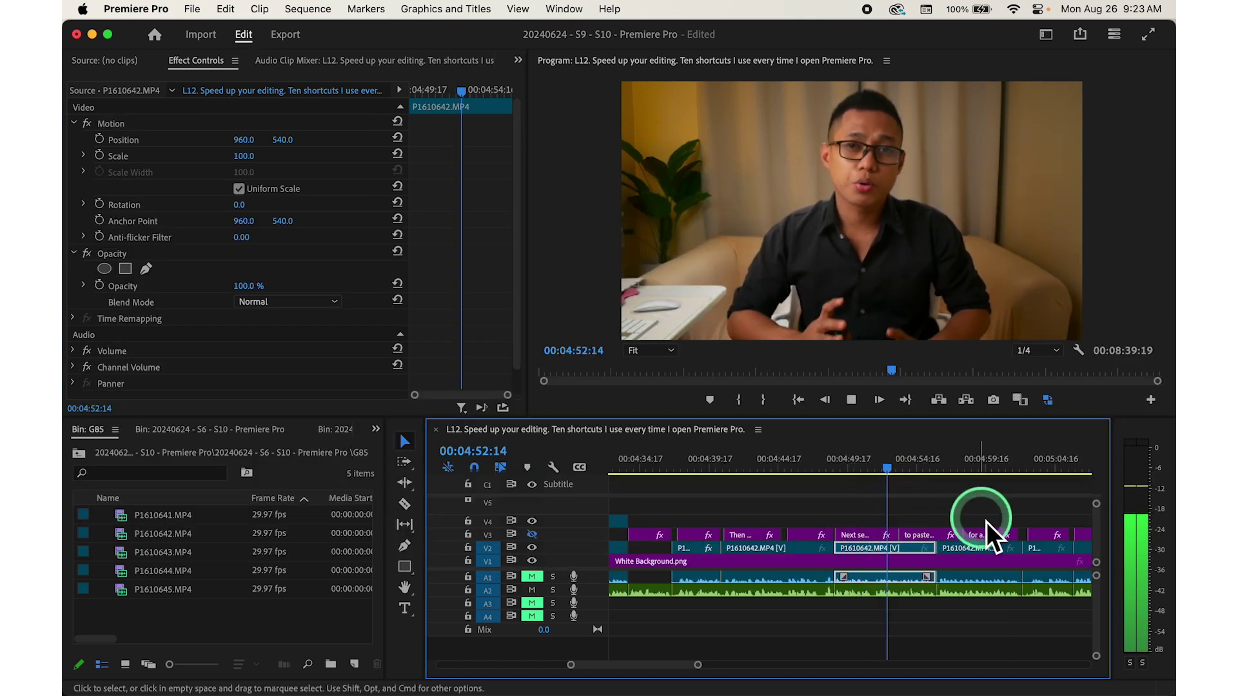
pyautogui.press('space')
pyautogui.press('super+v')
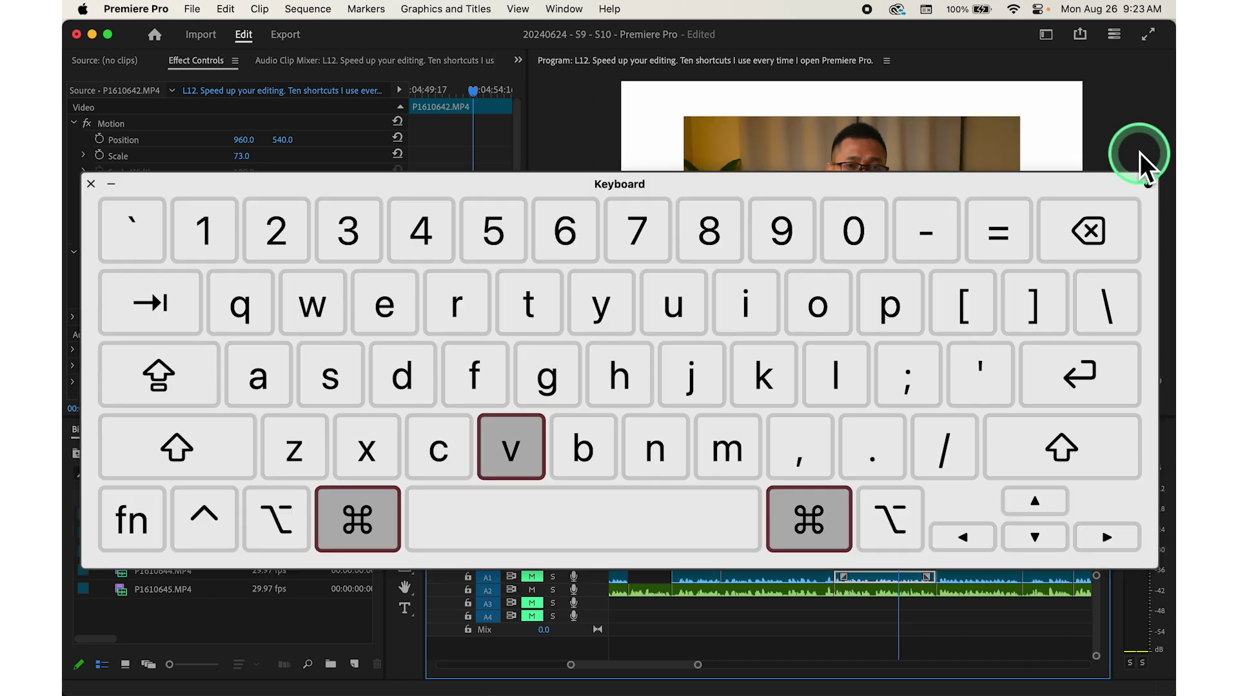
pyautogui.press('space')
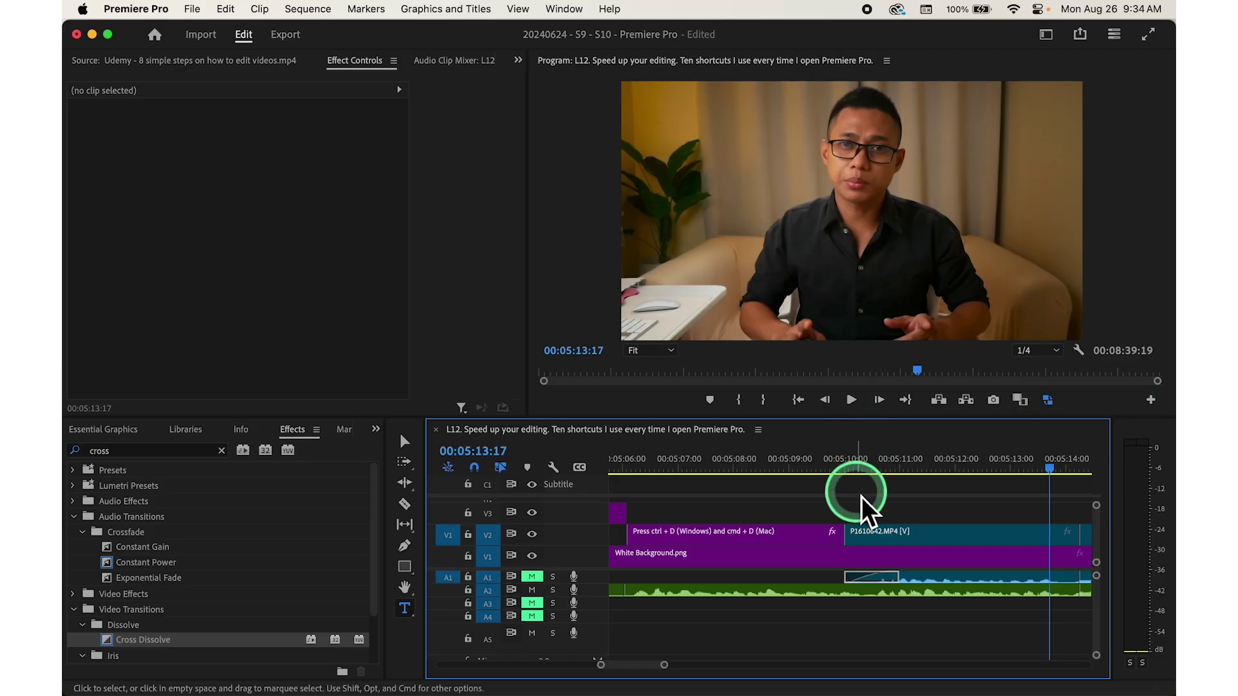
# Apply the default Cross Dissolve at the V2 edit point before P1610642 and play it back.
pyautogui.click(845, 531)
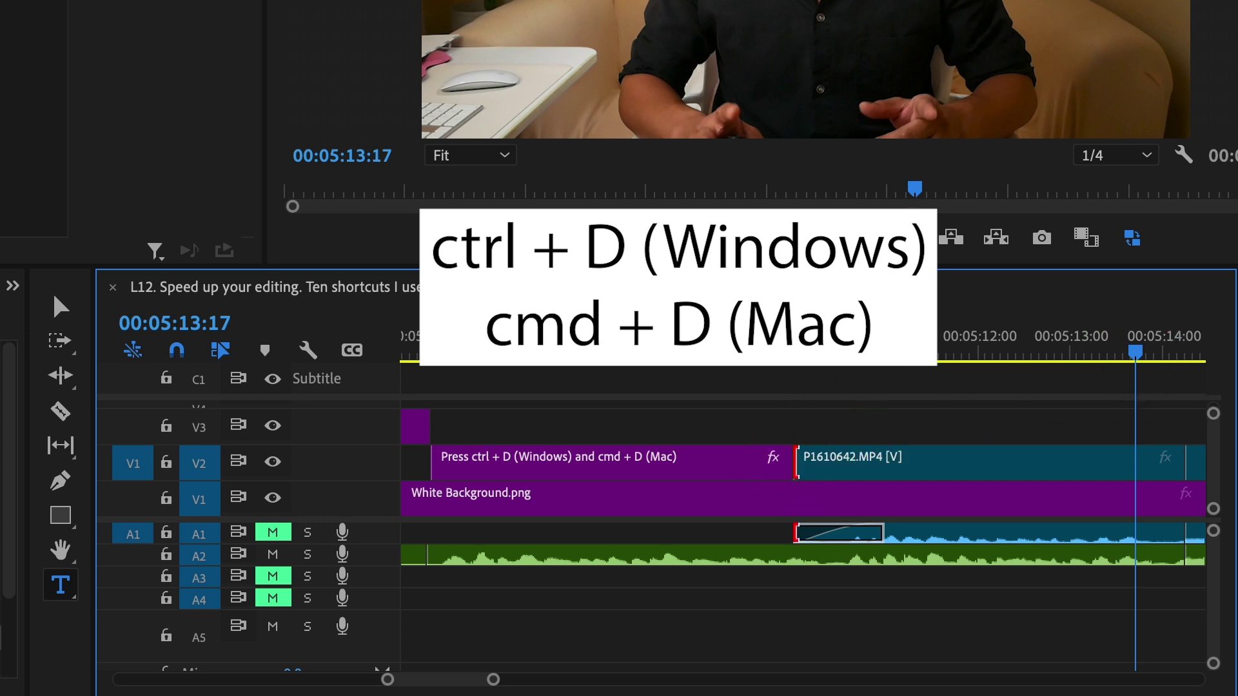
pyautogui.hotkey('ctrl', 'd')
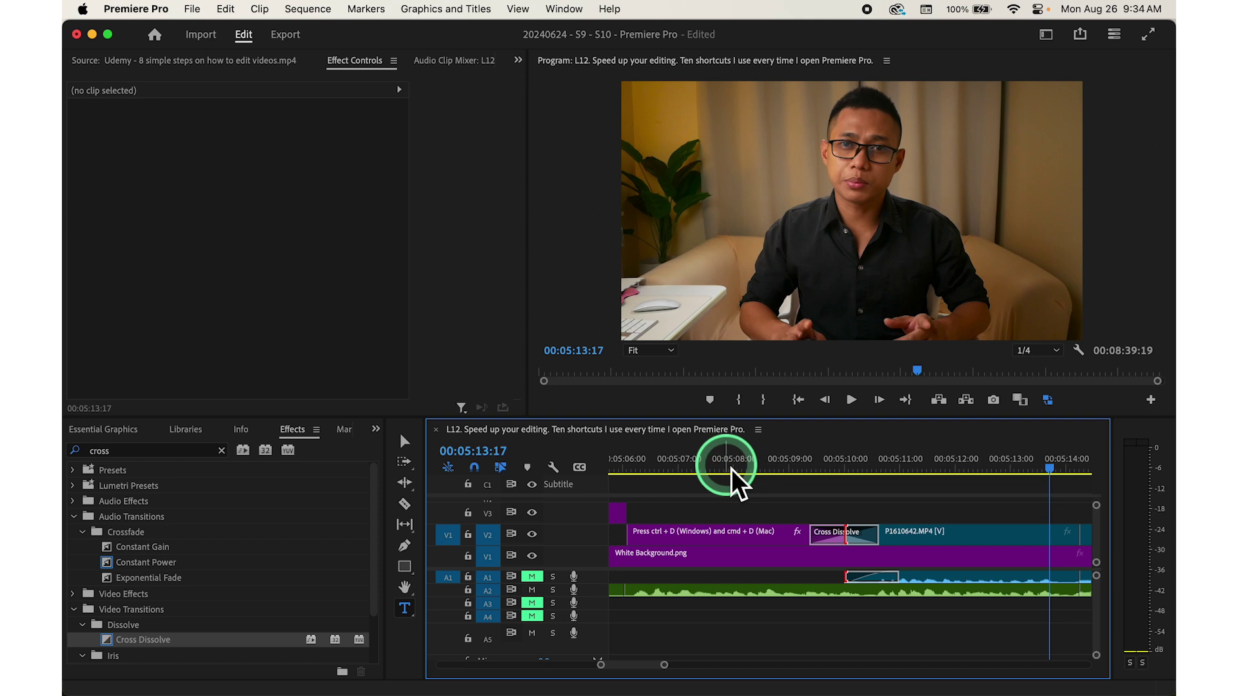
pyautogui.click(731, 469)
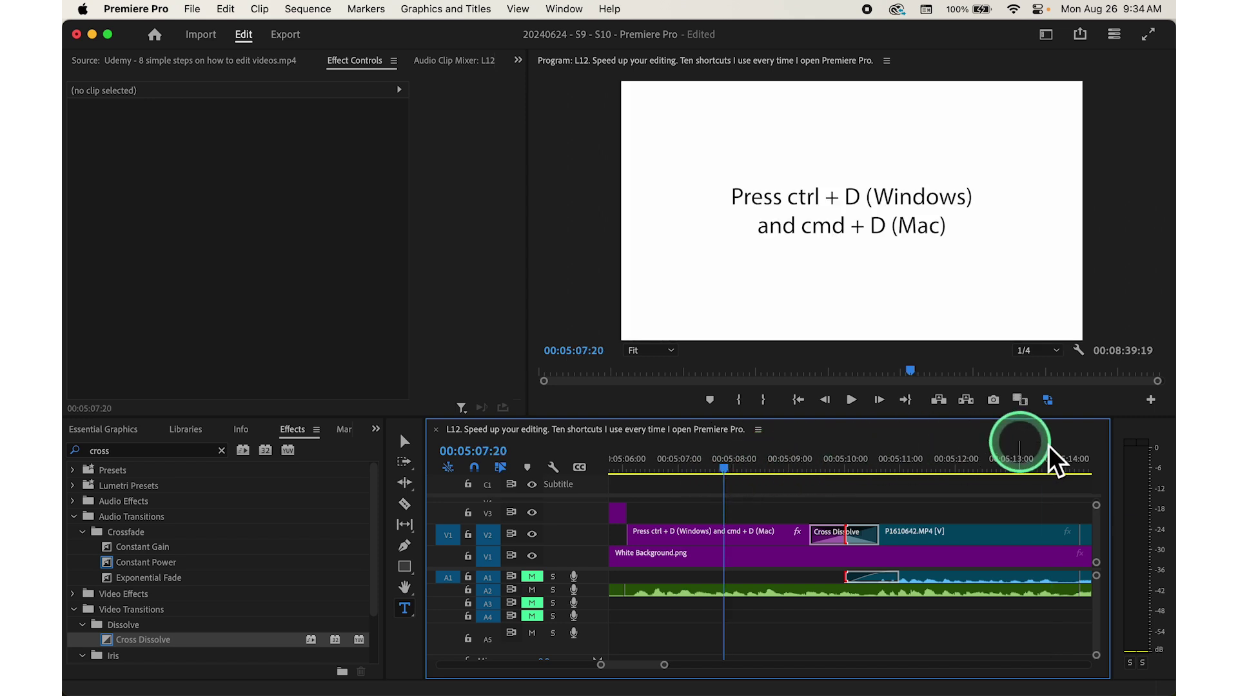
pyautogui.press('space')
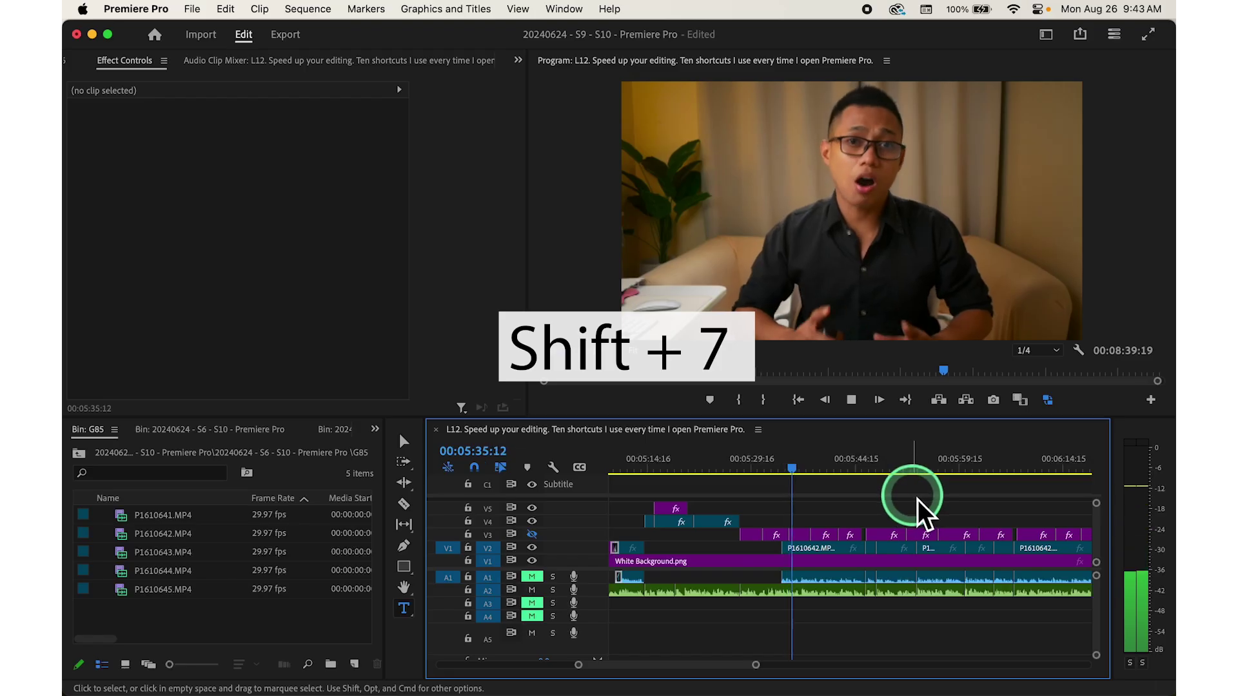
# Open the Effects panel with Shift+7, then expand and collapse the Presets folder.
pyautogui.hotkey('shift', '7')
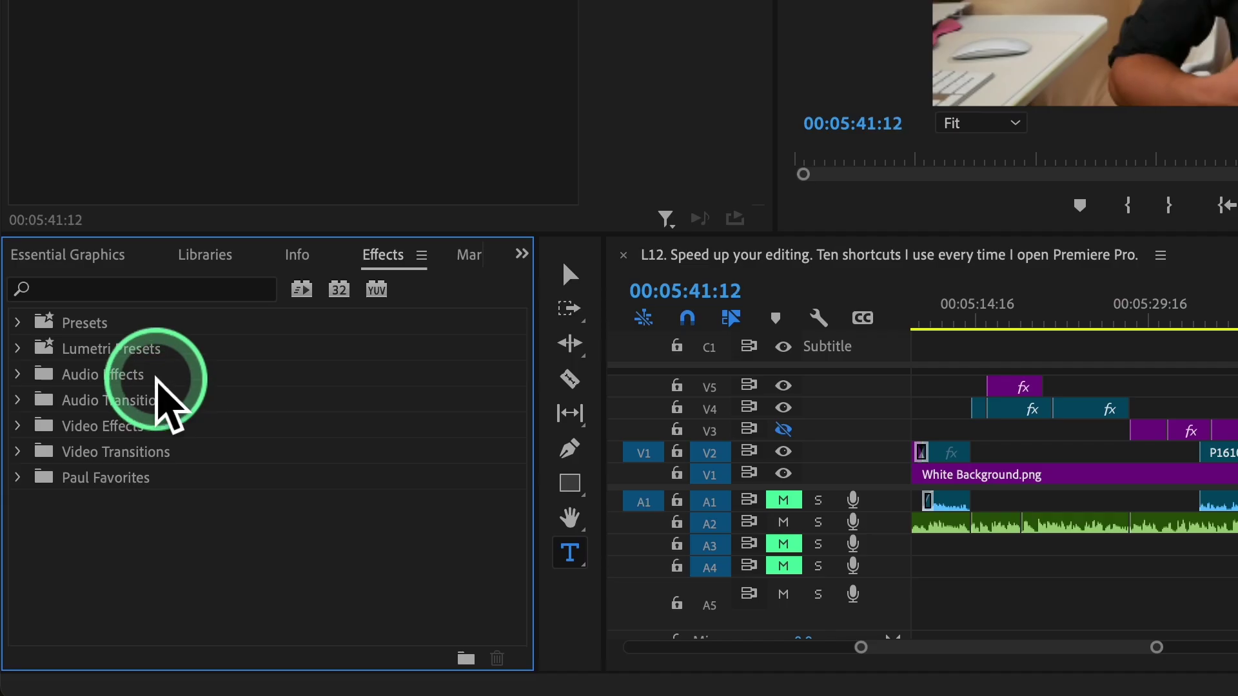
pyautogui.click(74, 470)
pyautogui.click(39, 336)
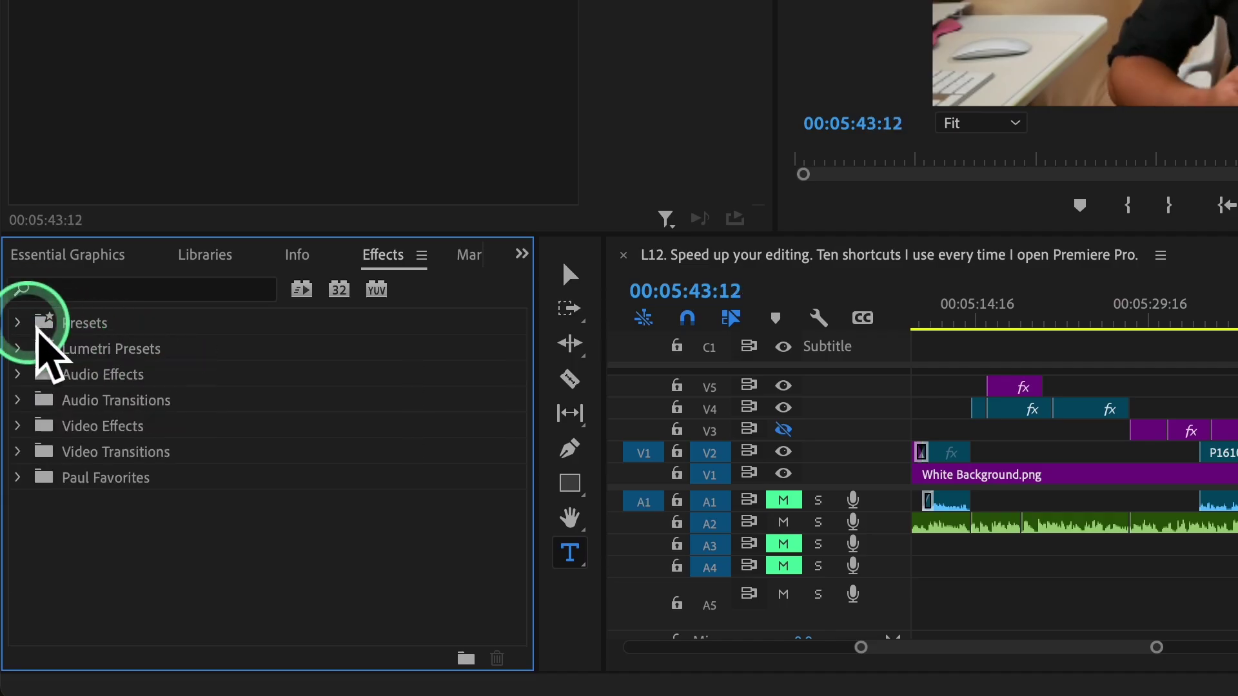